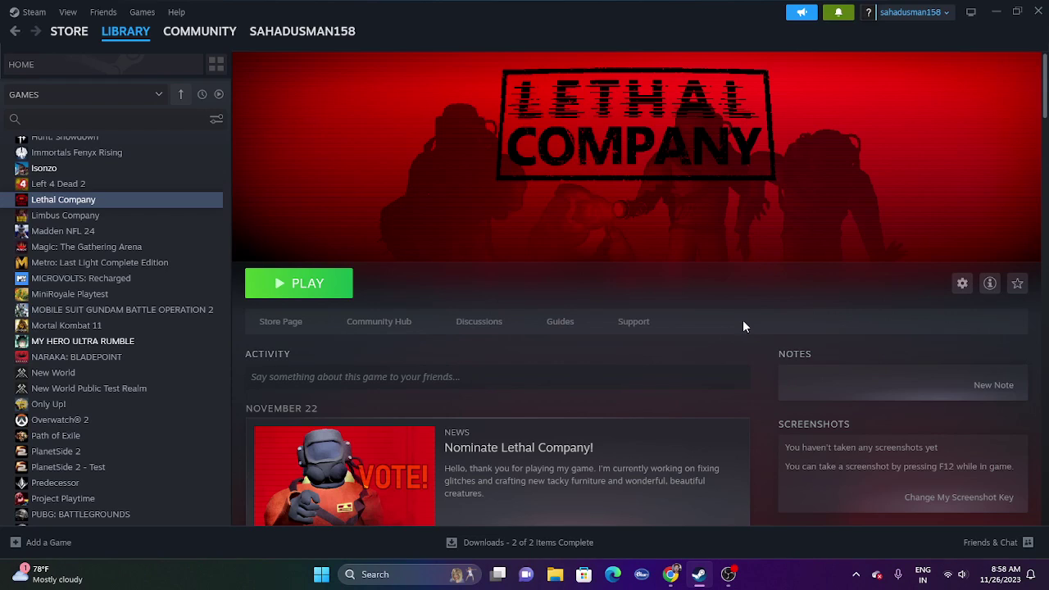
{"action": "left_click", "coordinate": [324, 575]}
{"action": "left_click", "coordinate": [687, 530]}
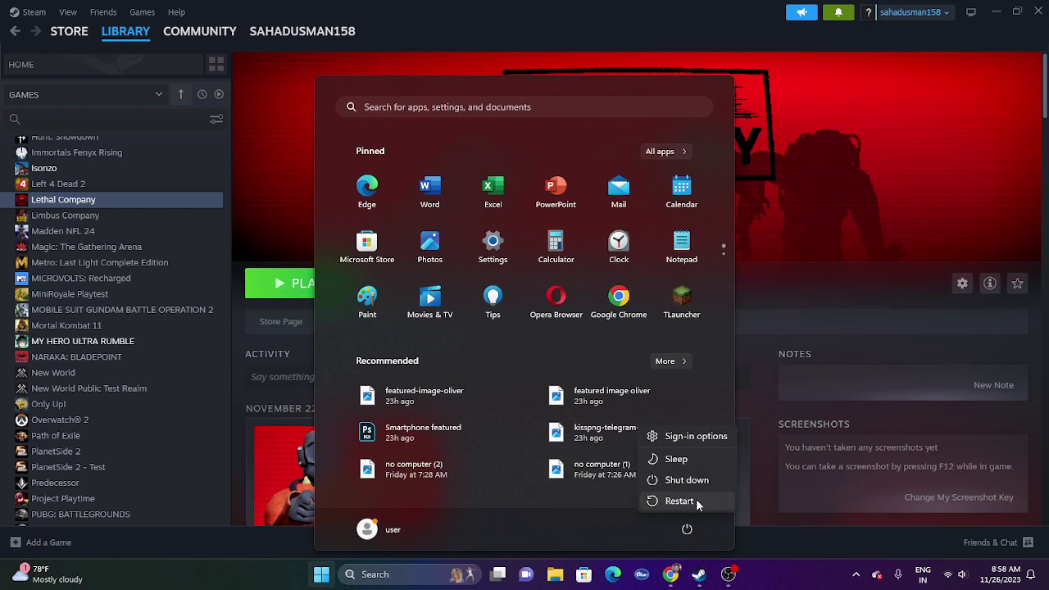
{"action": "key", "text": "Escape"}
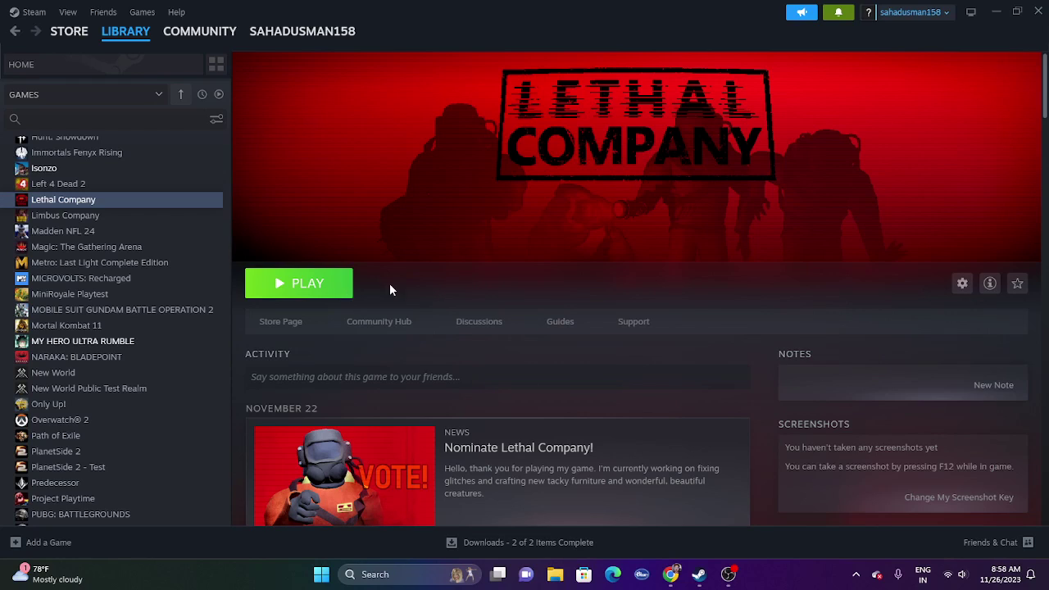
- Open Lethal Company's install folder via Properties > Installed Files > Browse, then minimize Steam
{"action": "right_click", "coordinate": [79, 204]}
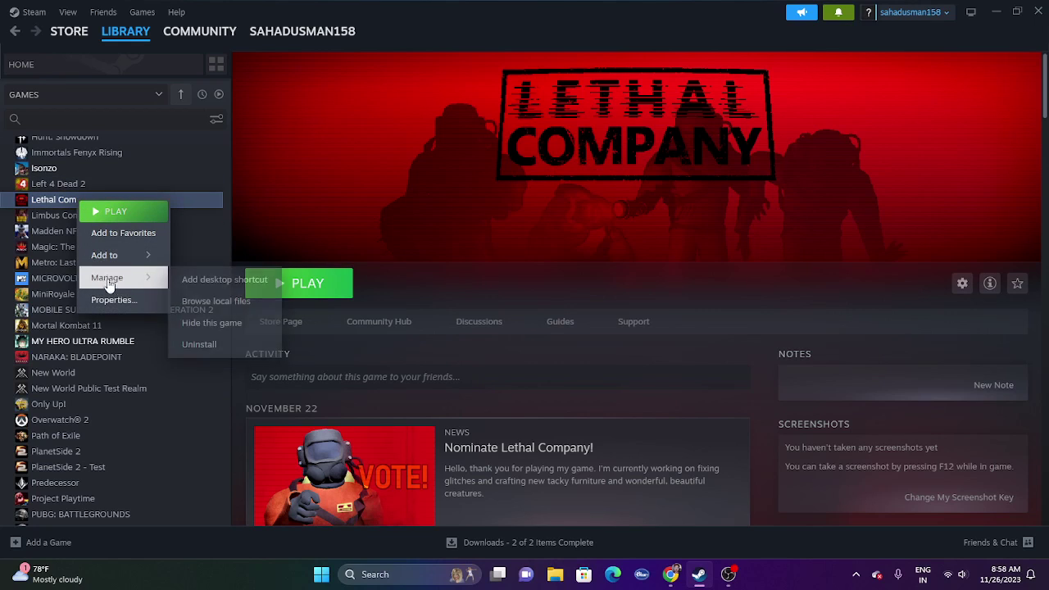
{"action": "left_click", "coordinate": [113, 299]}
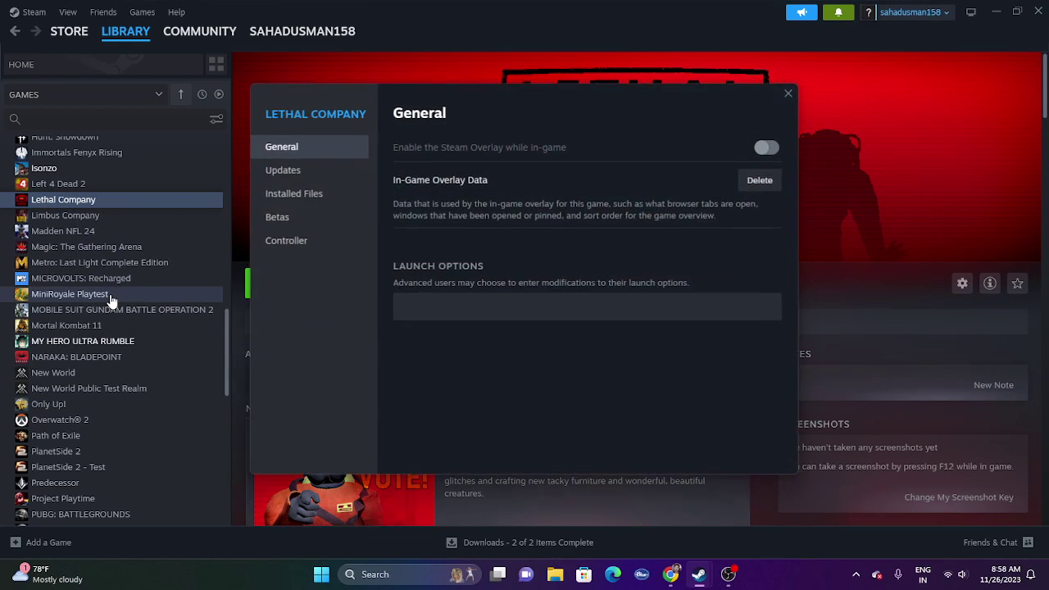
{"action": "left_click", "coordinate": [304, 195]}
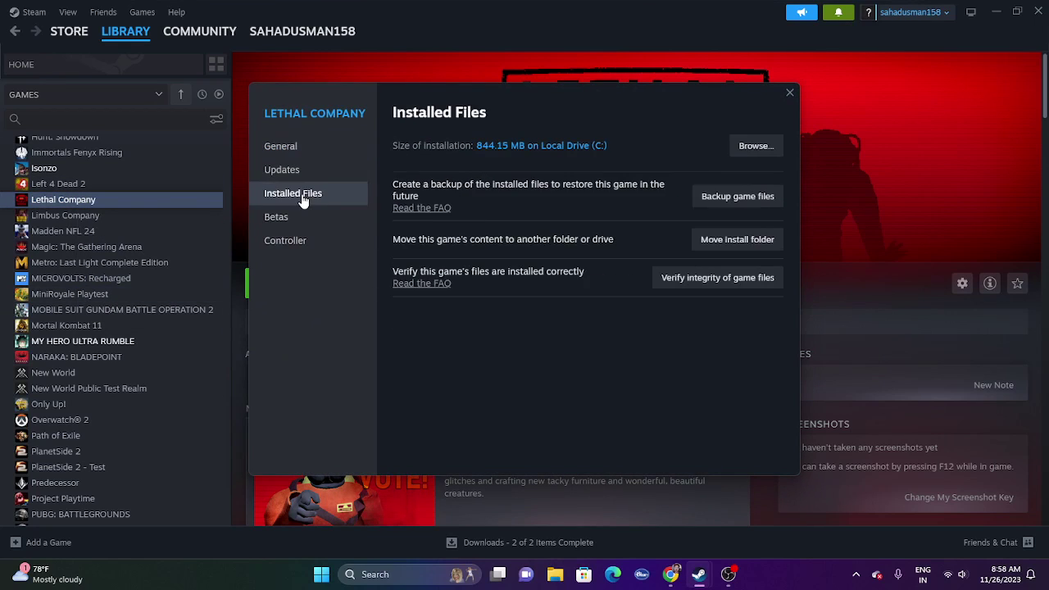
{"action": "left_click", "coordinate": [755, 145]}
{"action": "left_click", "coordinate": [787, 91]}
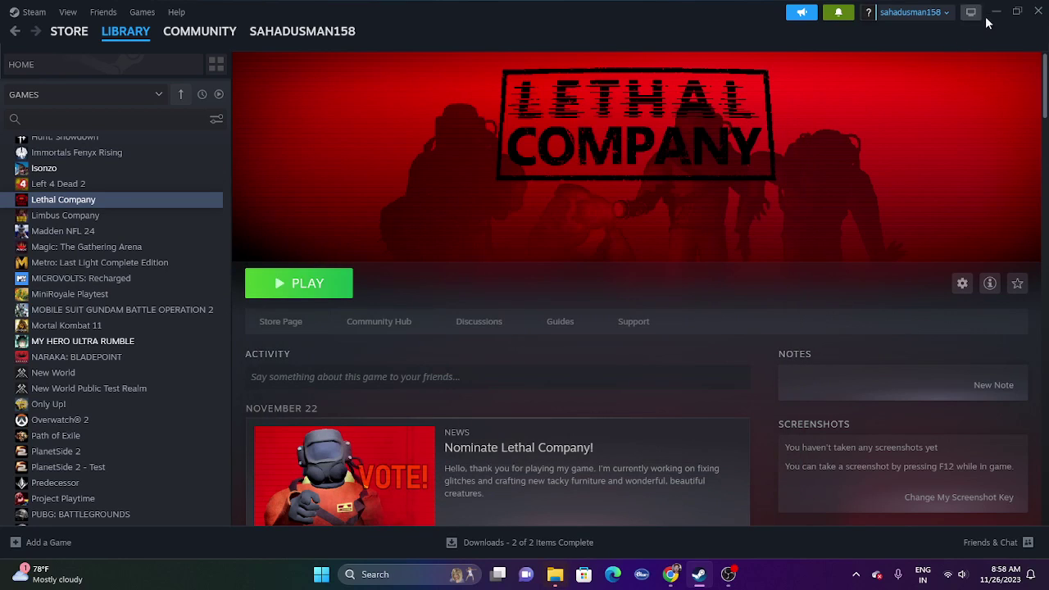
{"action": "left_click", "coordinate": [992, 13]}
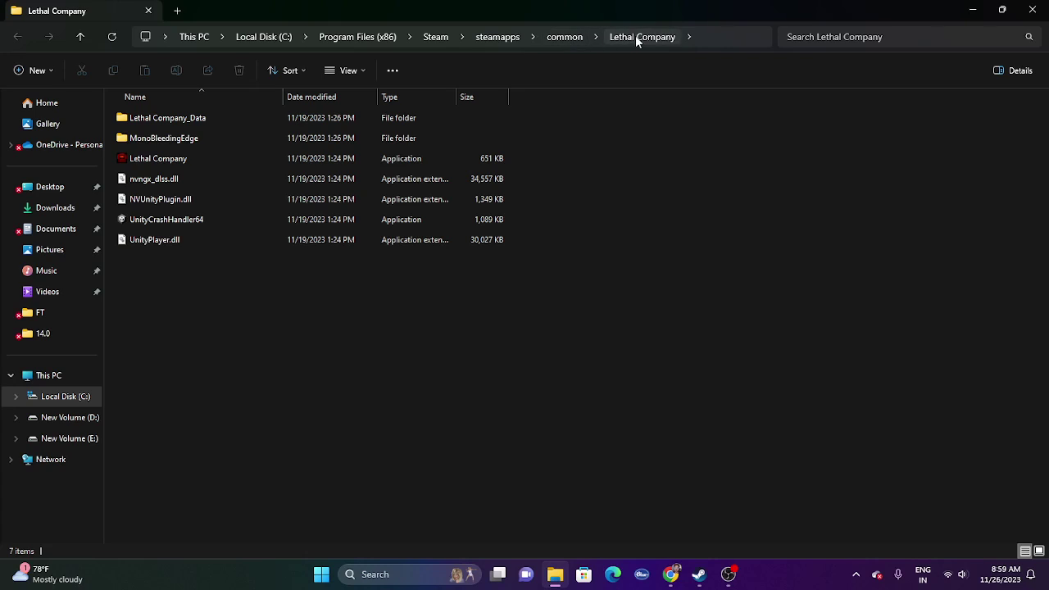
- Select the Lethal Company executable in the install folder, then close the folder window
{"action": "left_click", "coordinate": [450, 160]}
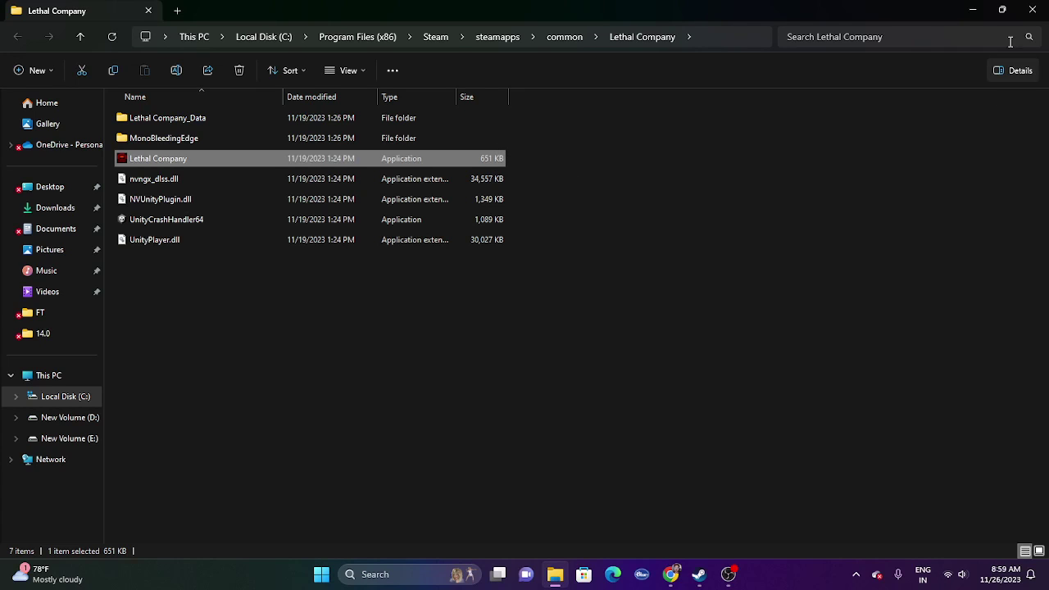
{"action": "left_click", "coordinate": [1025, 19]}
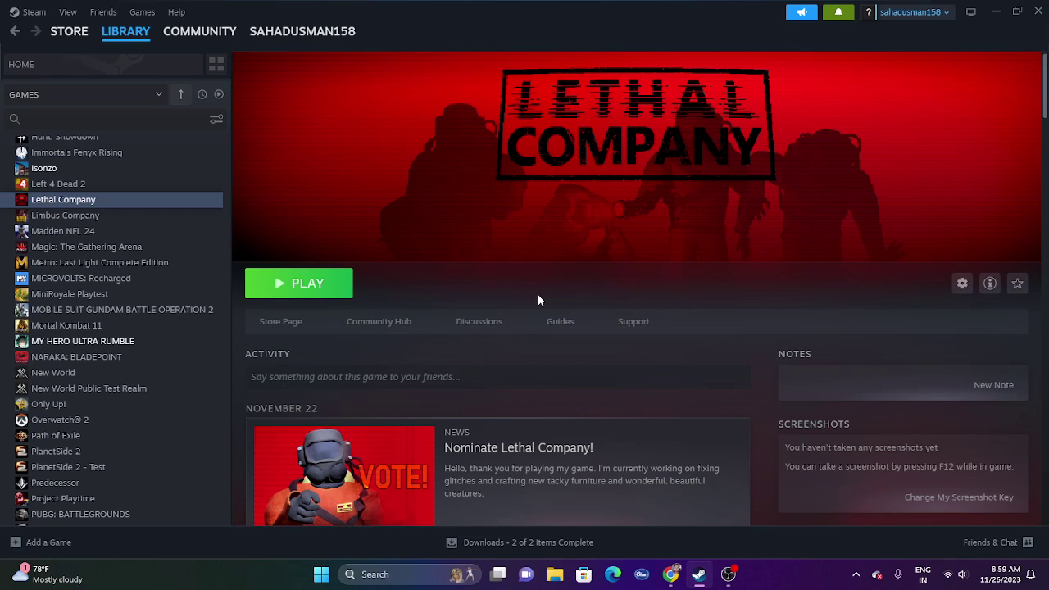
- Open Settings via 'set', check Date & time is set automatically, then close Settings
{"action": "left_click", "coordinate": [997, 11]}
{"action": "left_click", "coordinate": [399, 574]}
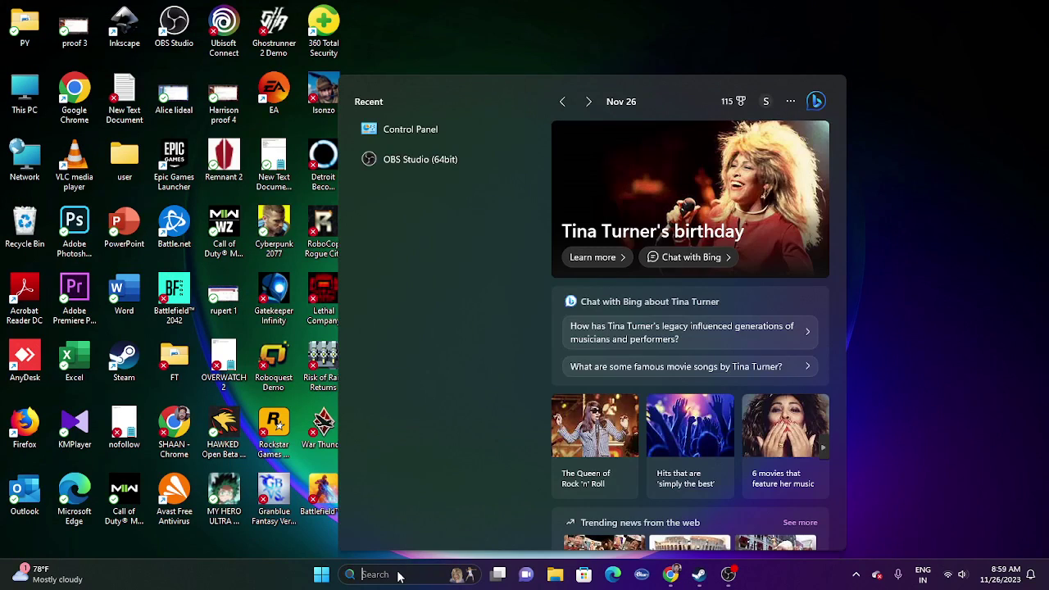
{"action": "type", "text": "set"}
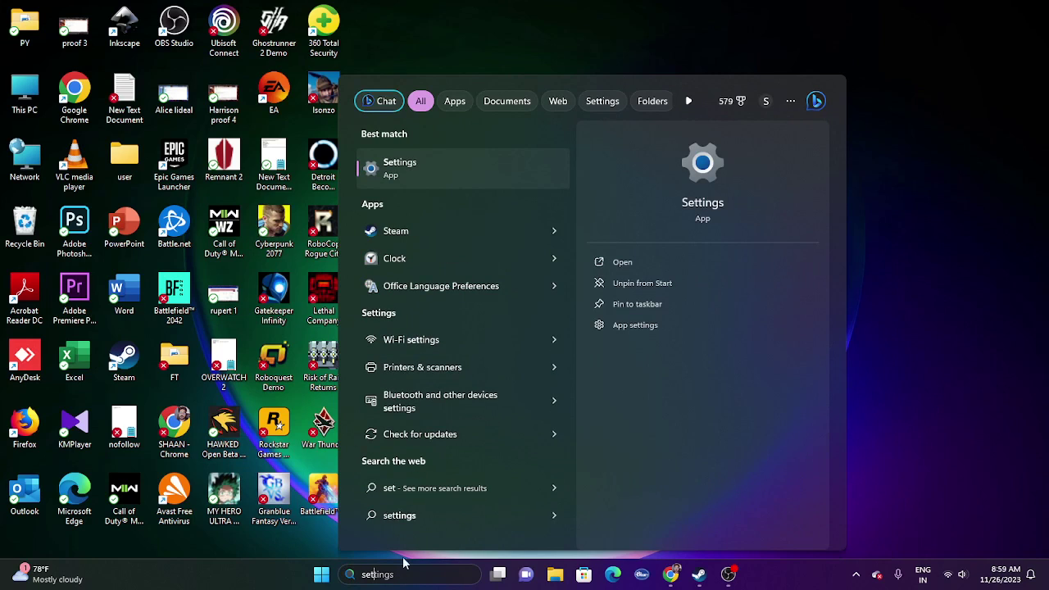
{"action": "left_click", "coordinate": [438, 170]}
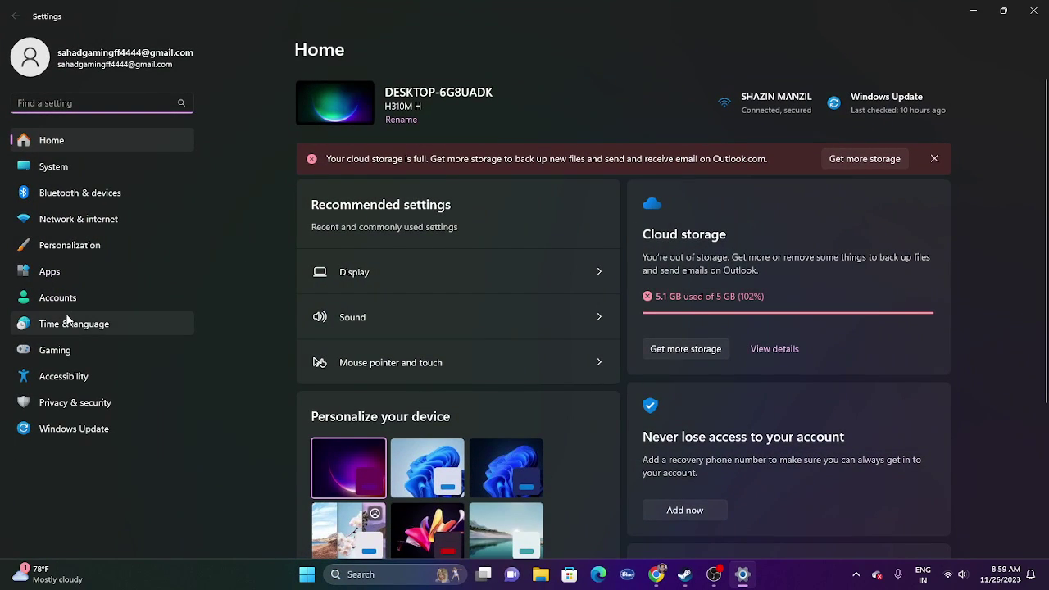
{"action": "left_click", "coordinate": [77, 328]}
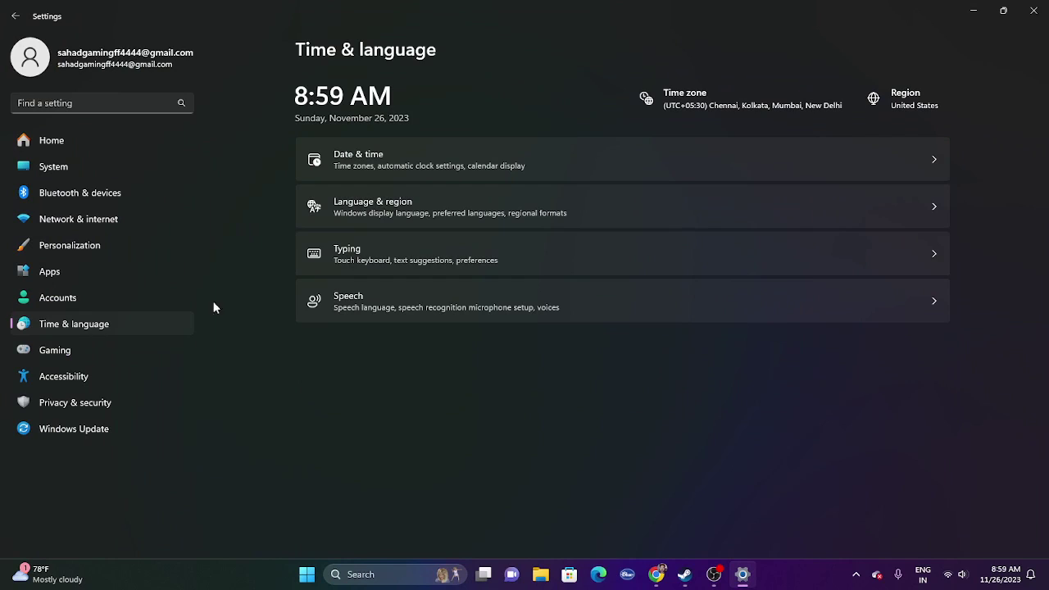
{"action": "left_click", "coordinate": [366, 167]}
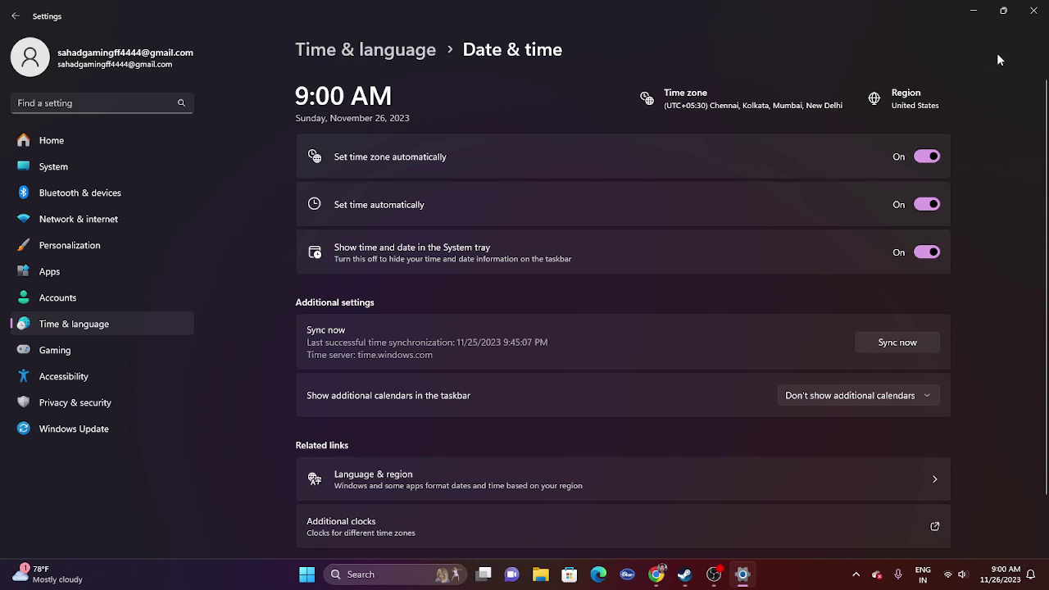
{"action": "left_click", "coordinate": [1033, 12]}
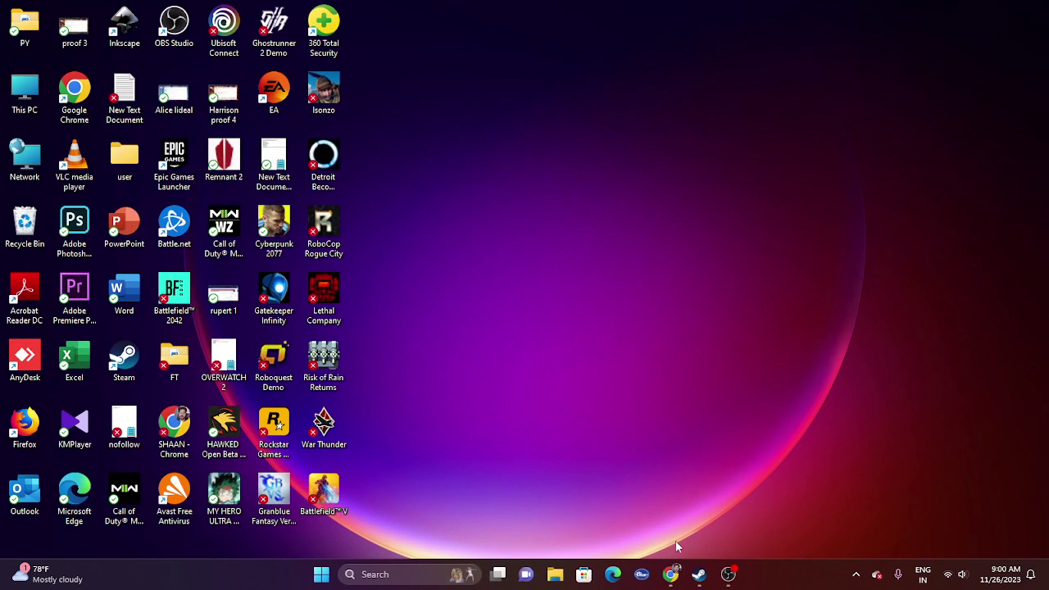
- Open Control Panel from search and go to System and Security > Windows Defender Firewall
{"action": "left_click", "coordinate": [698, 574]}
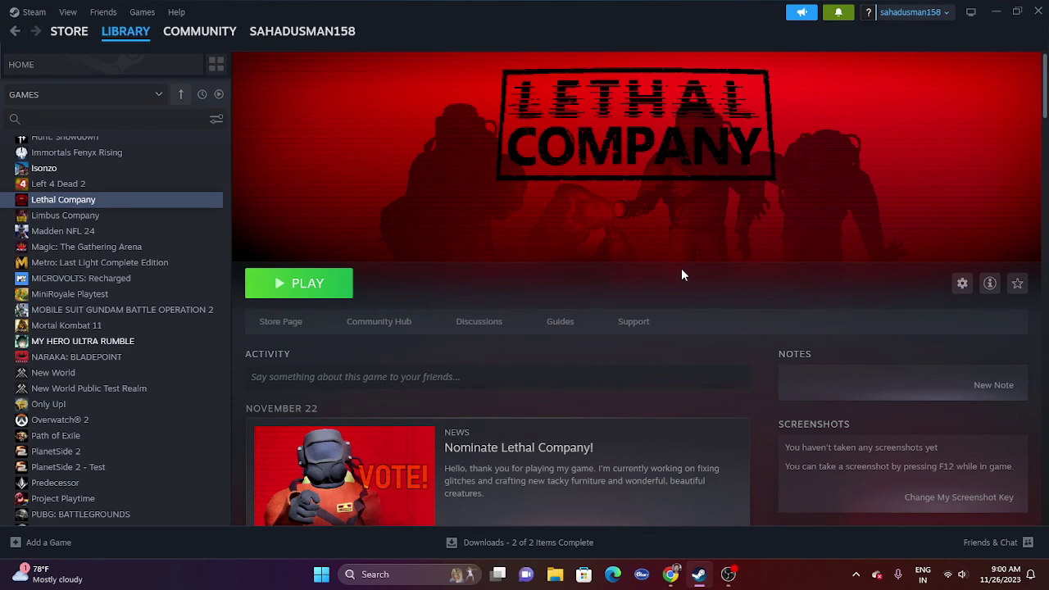
{"action": "left_click", "coordinate": [996, 12]}
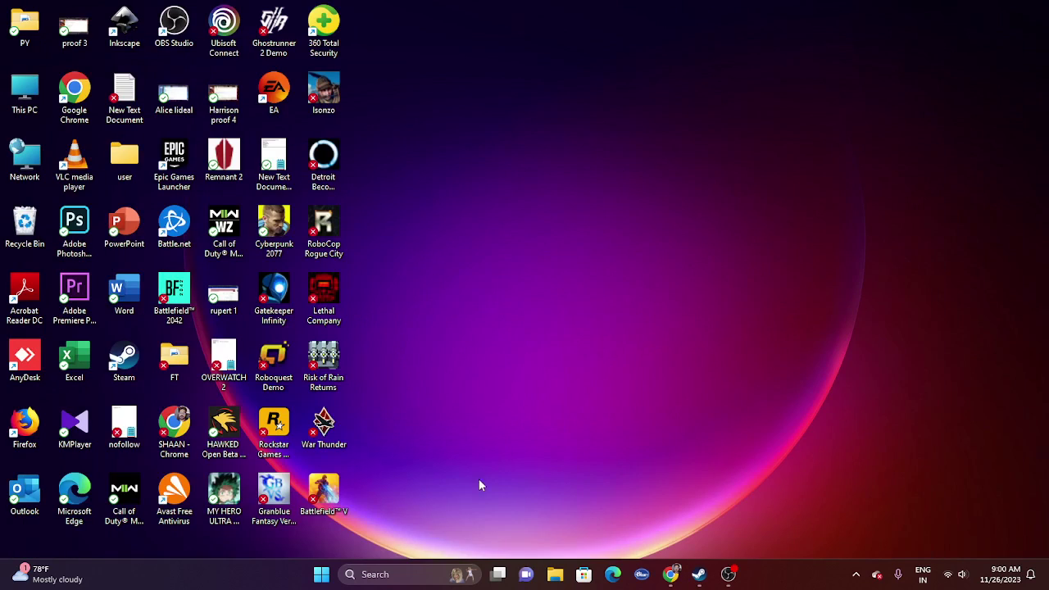
{"action": "left_click", "coordinate": [407, 578]}
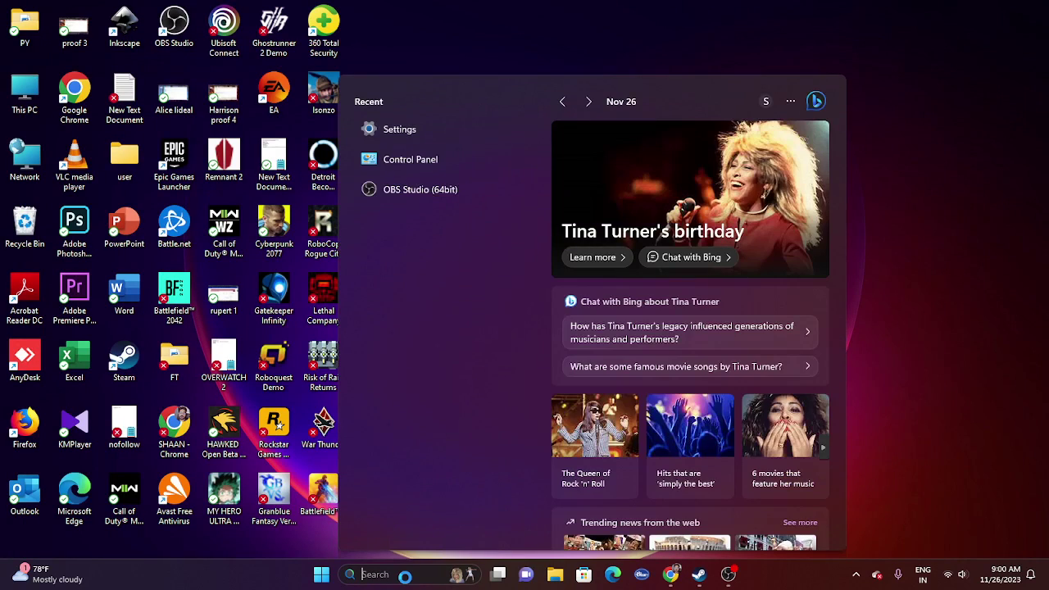
{"action": "left_click", "coordinate": [416, 161]}
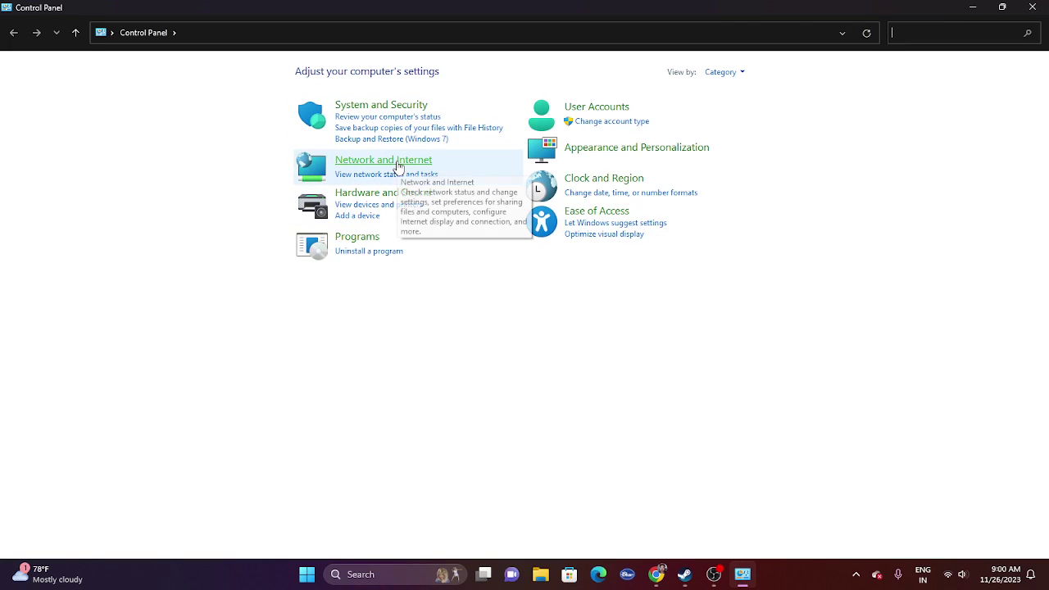
{"action": "left_click", "coordinate": [387, 108]}
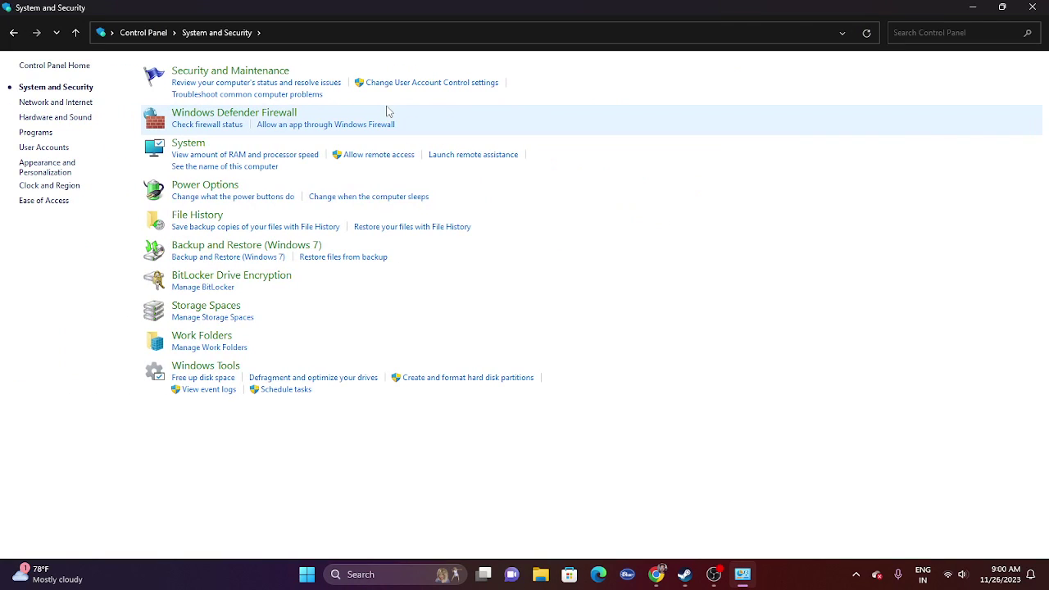
{"action": "left_click", "coordinate": [257, 116]}
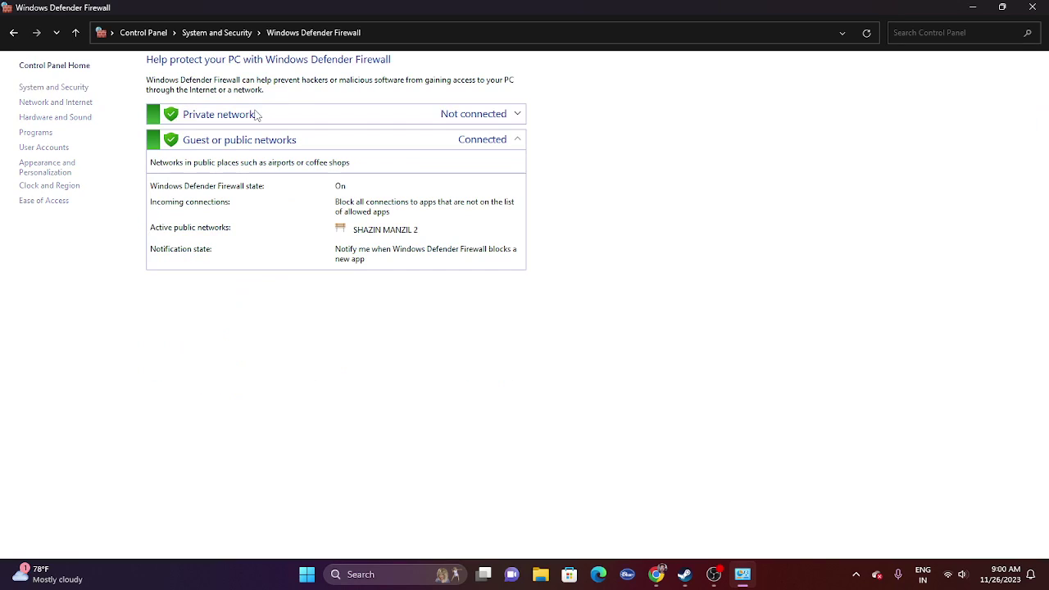
- Open the firewall's Allowed apps list and scroll down to Lethal Company's private and public entries
{"action": "left_click", "coordinate": [81, 103]}
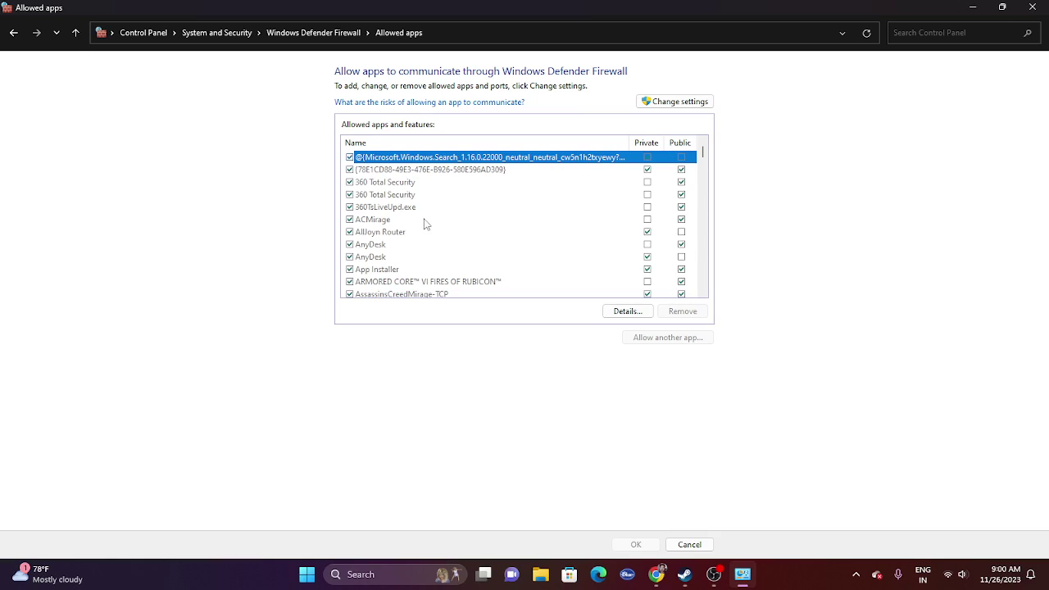
{"action": "scroll", "coordinate": [424, 210], "scroll_direction": "down", "scroll_amount": 8}
{"action": "scroll", "coordinate": [424, 215], "scroll_direction": "down", "scroll_amount": 10}
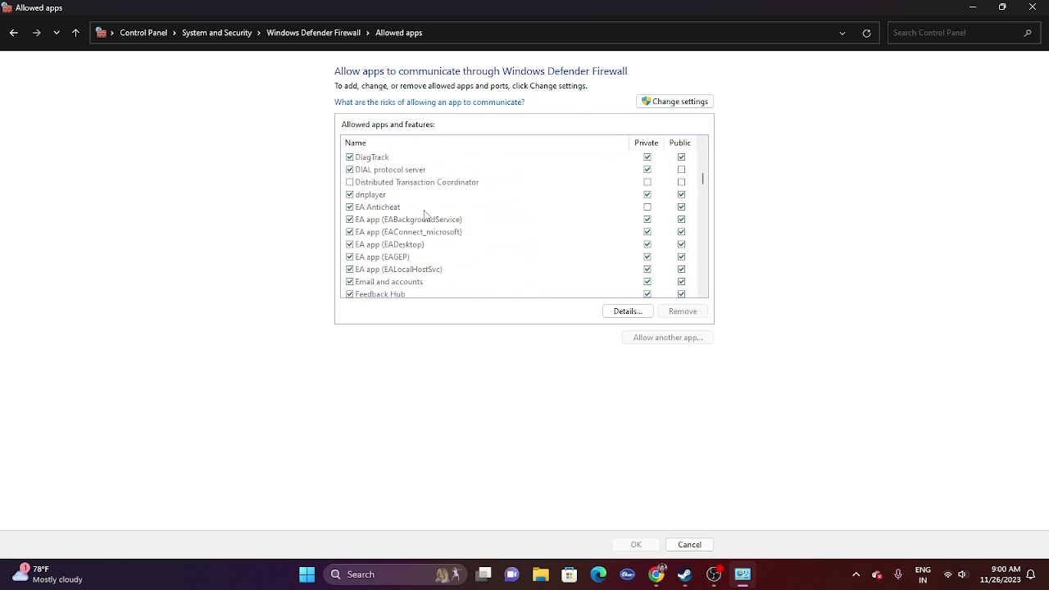
{"action": "scroll", "coordinate": [423, 215], "scroll_direction": "down", "scroll_amount": 2}
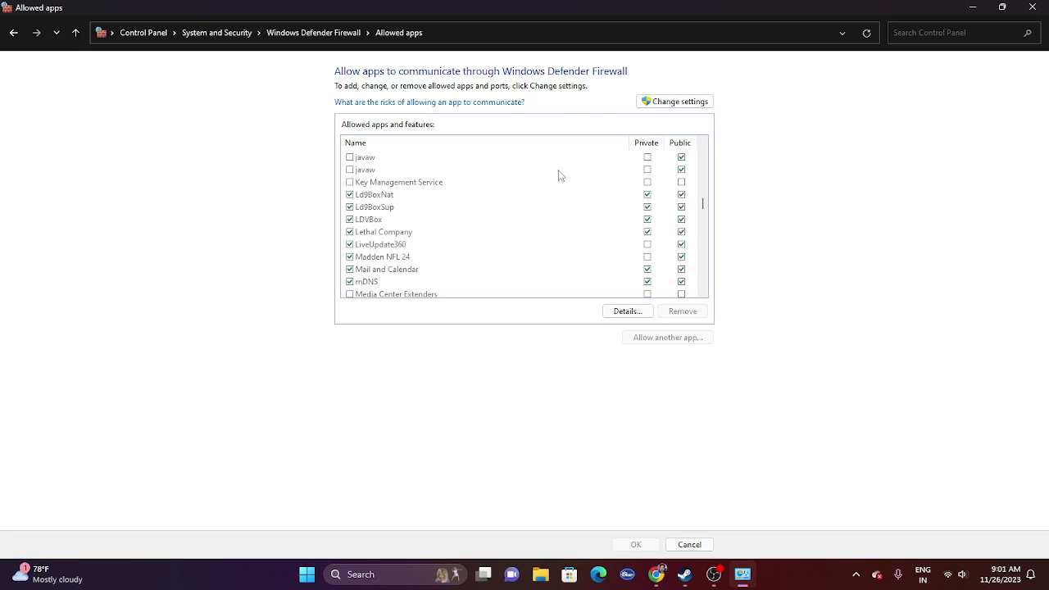
- Unlock the allowed apps list, start Allow another app, and browse into Local Disk (C:)
{"action": "left_click", "coordinate": [649, 102]}
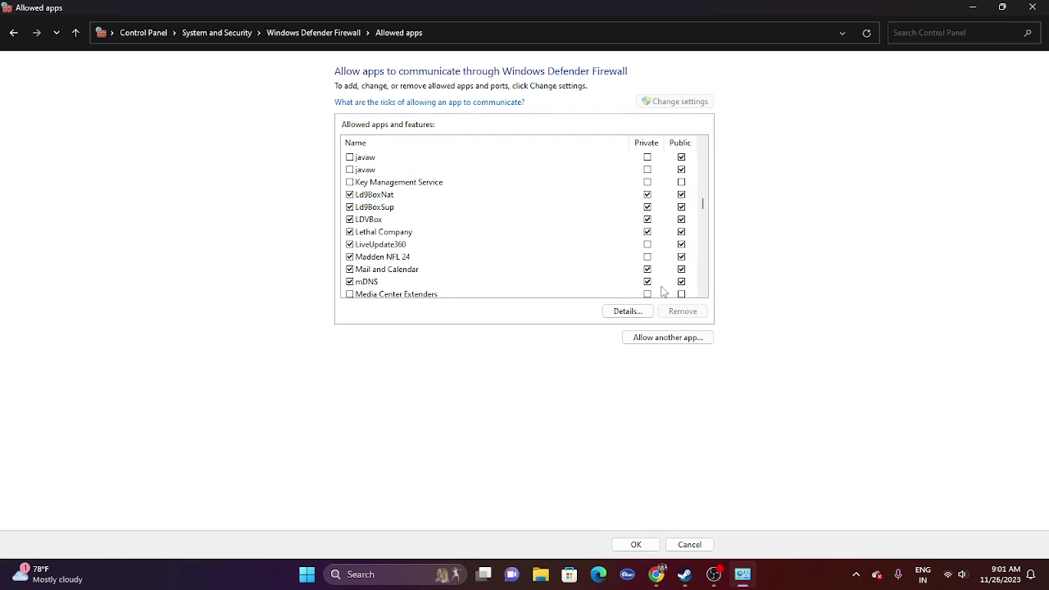
{"action": "left_click", "coordinate": [655, 338]}
{"action": "left_click", "coordinate": [634, 350]}
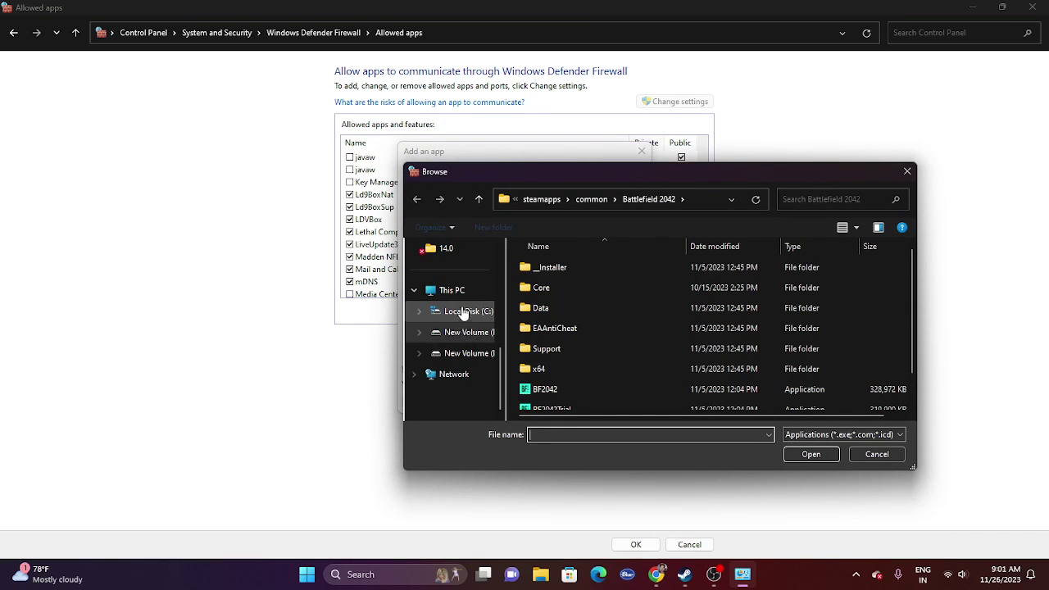
{"action": "left_click", "coordinate": [457, 292]}
{"action": "double_click", "coordinate": [594, 285]}
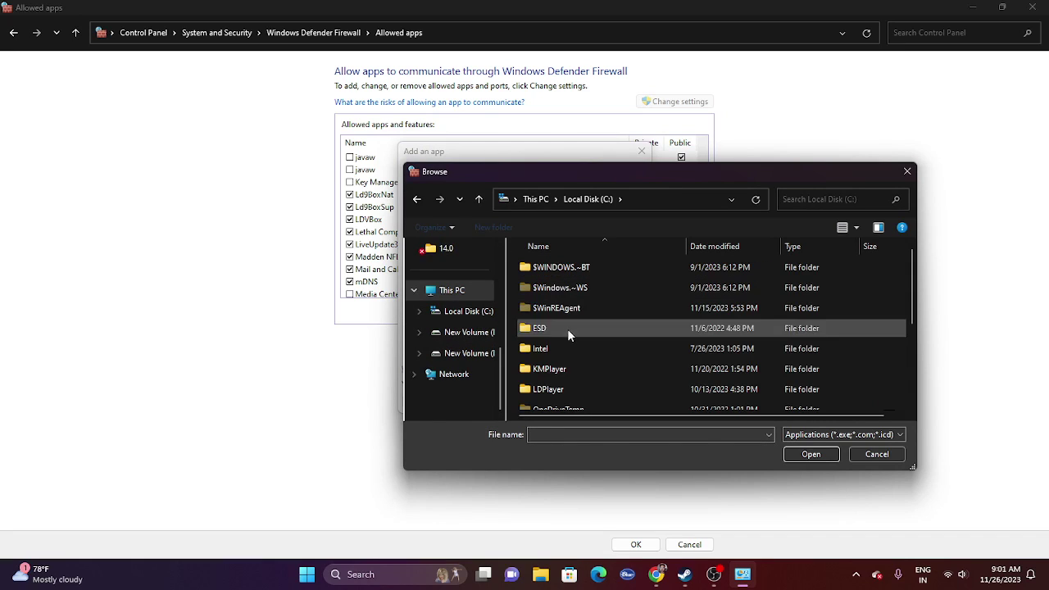
- Navigate to Program Files (x86)\Steam\steamapps\common\Lethal Company
{"action": "scroll", "coordinate": [567, 332], "scroll_direction": "down", "scroll_amount": 3}
{"action": "double_click", "coordinate": [566, 360]}
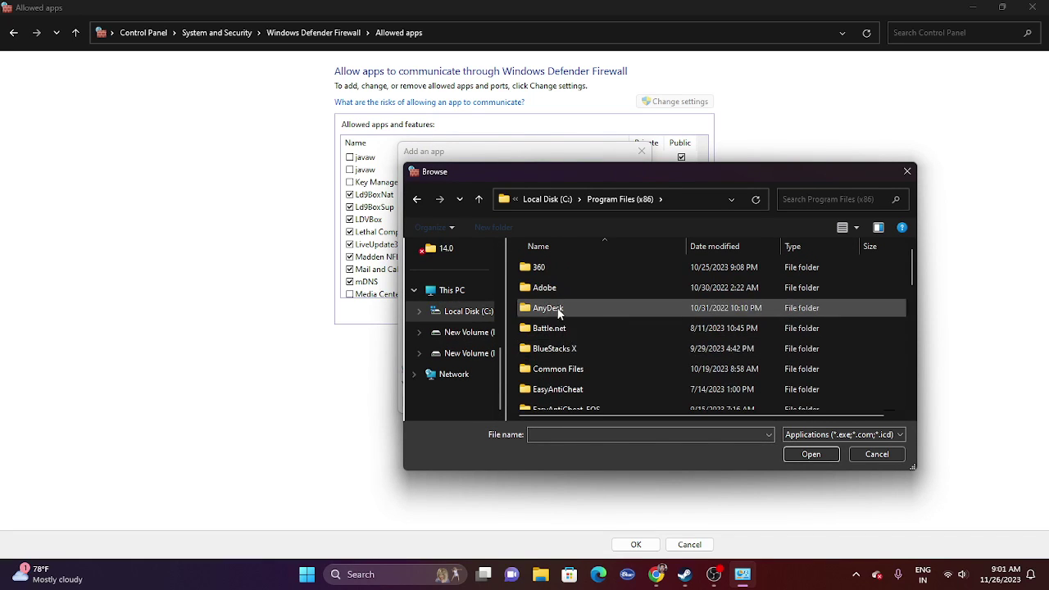
{"action": "scroll", "coordinate": [549, 310], "scroll_direction": "down", "scroll_amount": 10}
{"action": "double_click", "coordinate": [557, 326]}
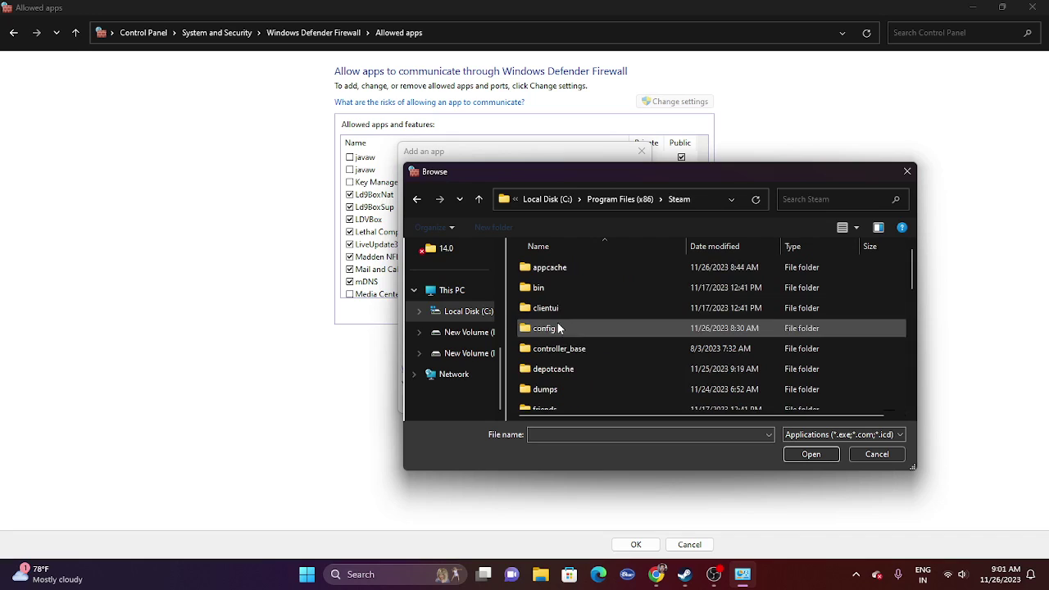
{"action": "scroll", "coordinate": [557, 321], "scroll_direction": "down", "scroll_amount": 4}
{"action": "double_click", "coordinate": [568, 358]}
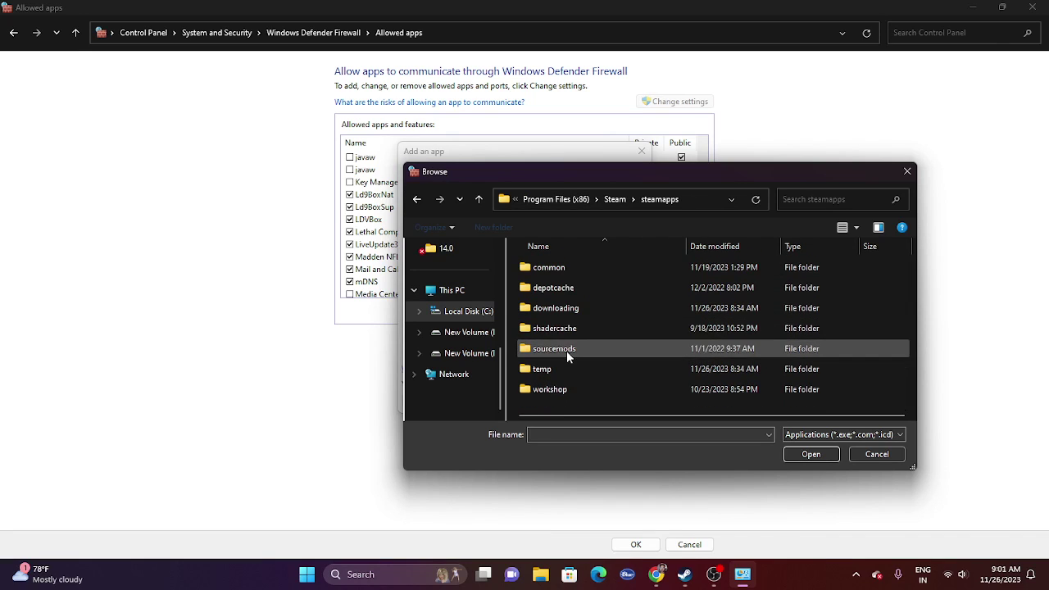
{"action": "double_click", "coordinate": [549, 272]}
{"action": "scroll", "coordinate": [560, 312], "scroll_direction": "down", "scroll_amount": 1}
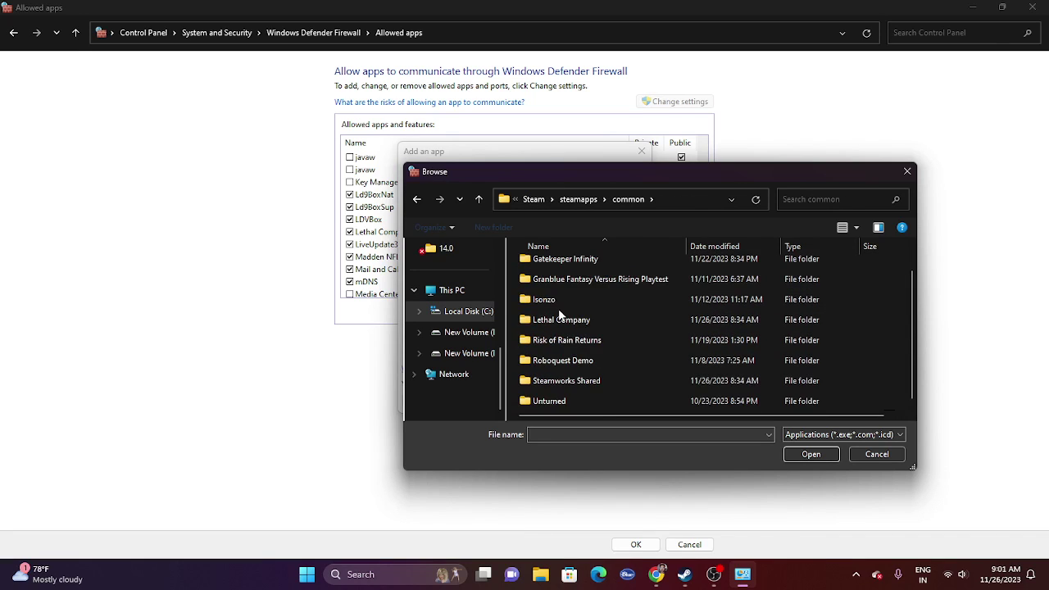
{"action": "double_click", "coordinate": [560, 315]}
- Add Lethal Company.exe as an exception, dismiss the already-listed message, and close the dialog
{"action": "left_click", "coordinate": [559, 312]}
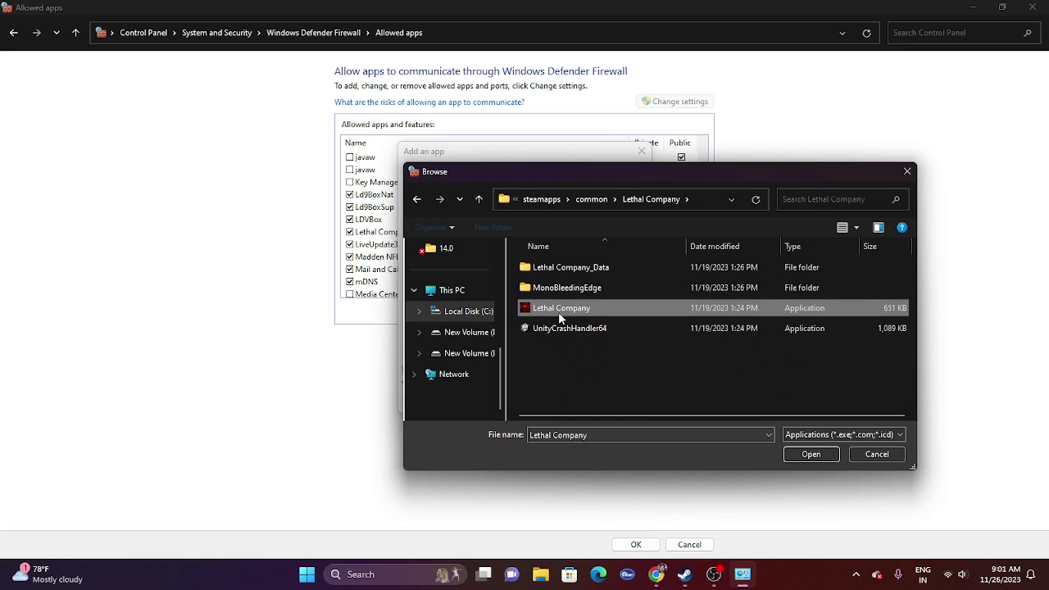
{"action": "left_click", "coordinate": [808, 454]}
{"action": "left_click", "coordinate": [581, 407]}
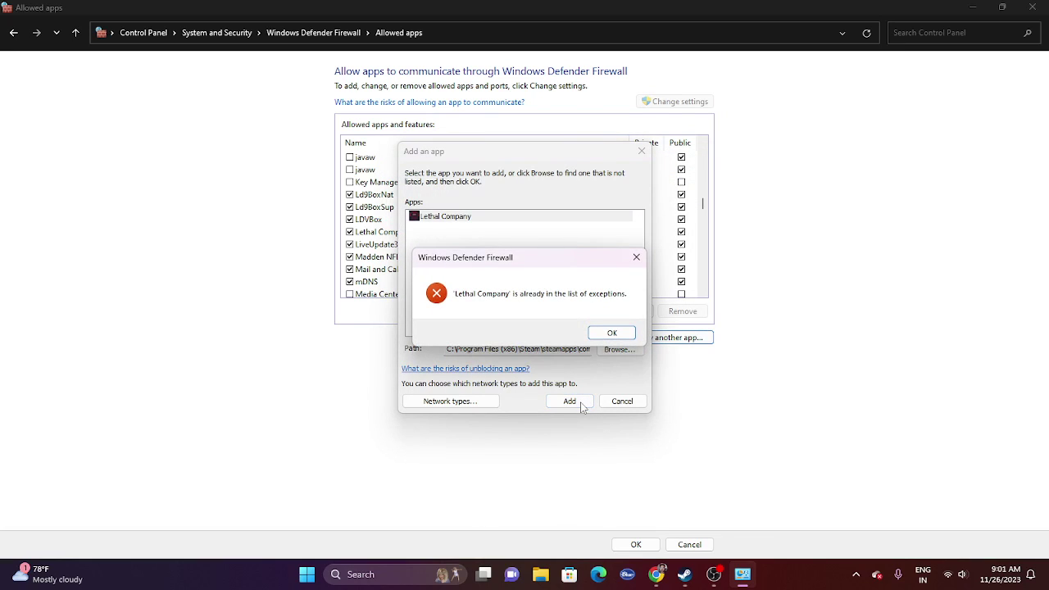
{"action": "left_click", "coordinate": [614, 333]}
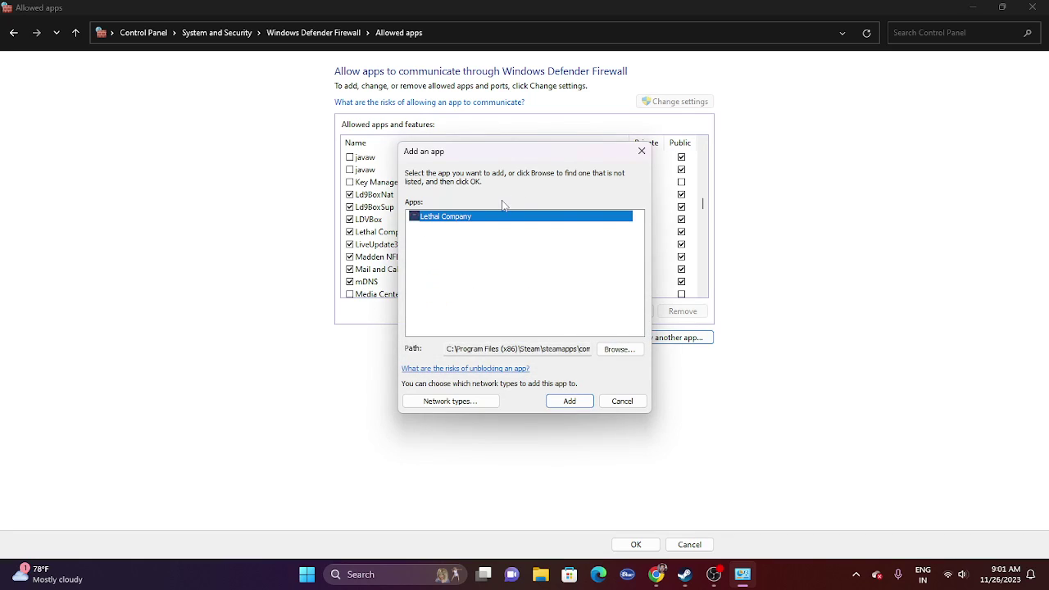
{"action": "left_click", "coordinate": [642, 151]}
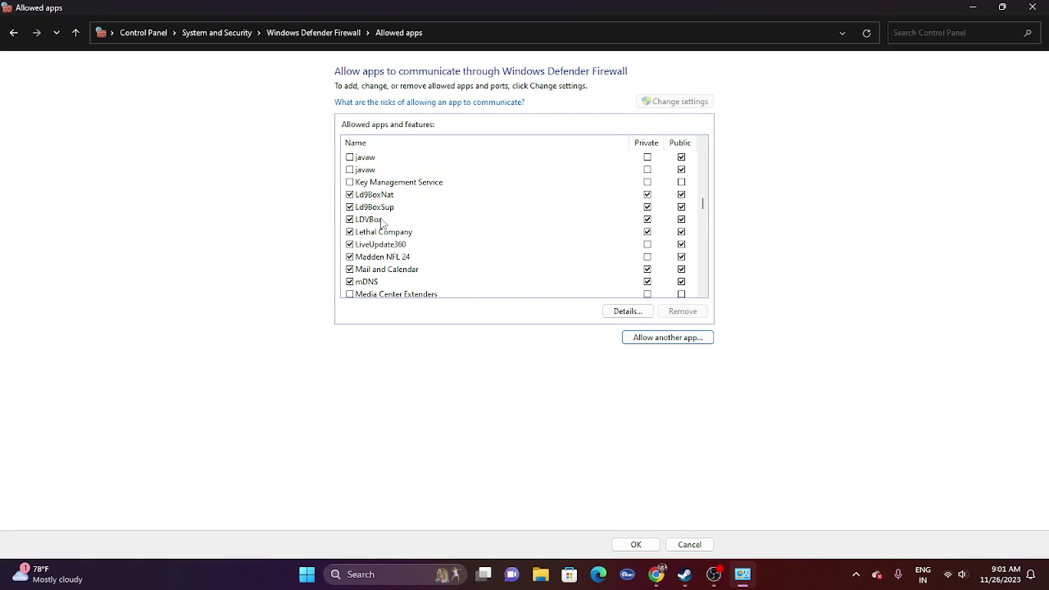
- Close the firewall window, bring Steam up on Lethal Company, then minimize it
{"action": "left_click", "coordinate": [1032, 7]}
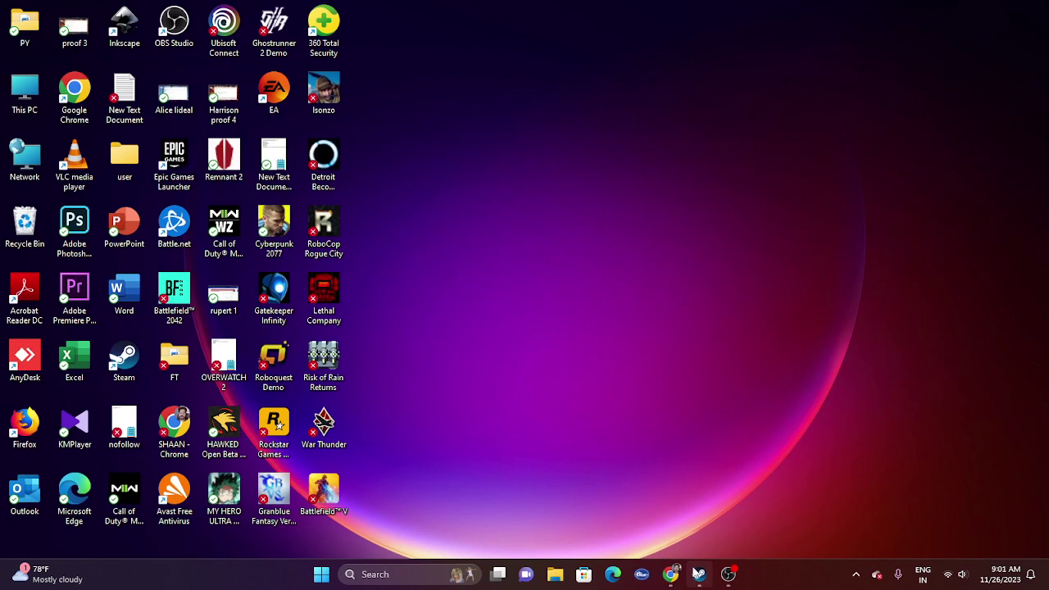
{"action": "left_click", "coordinate": [698, 573]}
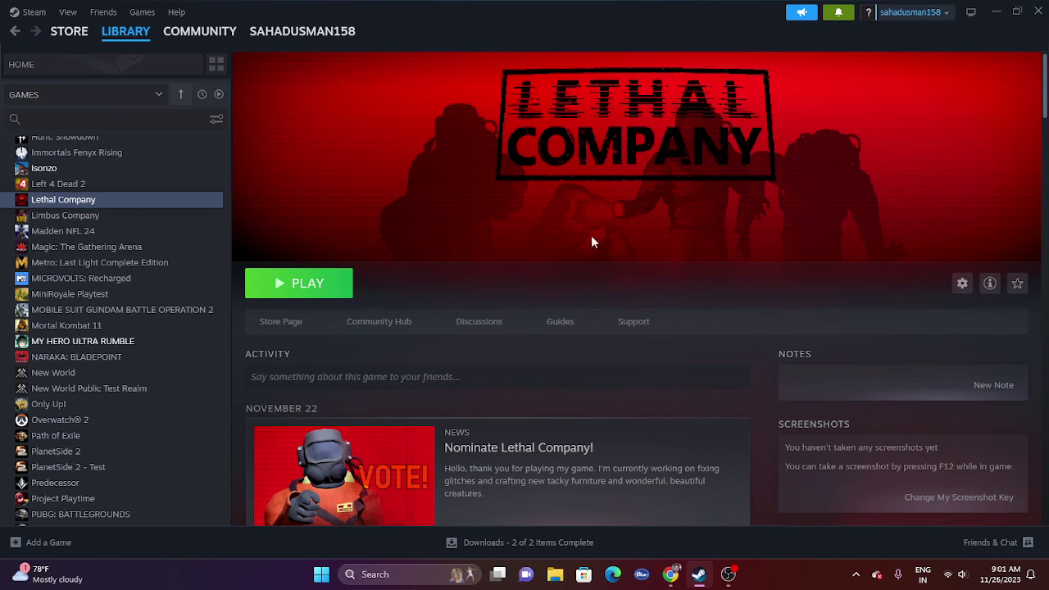
{"action": "left_click", "coordinate": [995, 12]}
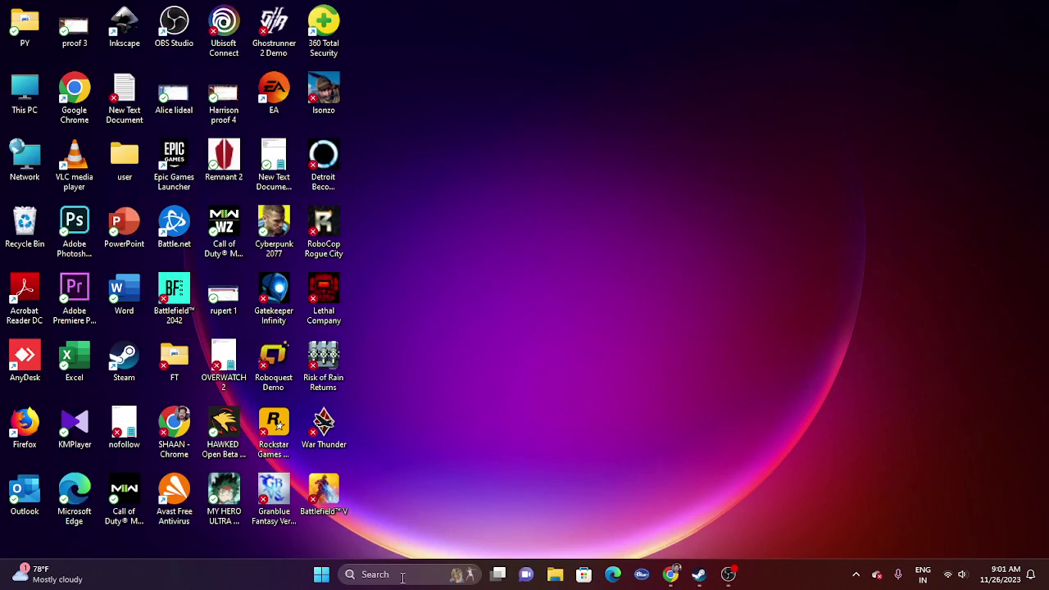
- Check that Network & internet > Proxy is off in Settings, then return to Steam
{"action": "left_click", "coordinate": [403, 577]}
{"action": "left_click", "coordinate": [405, 136]}
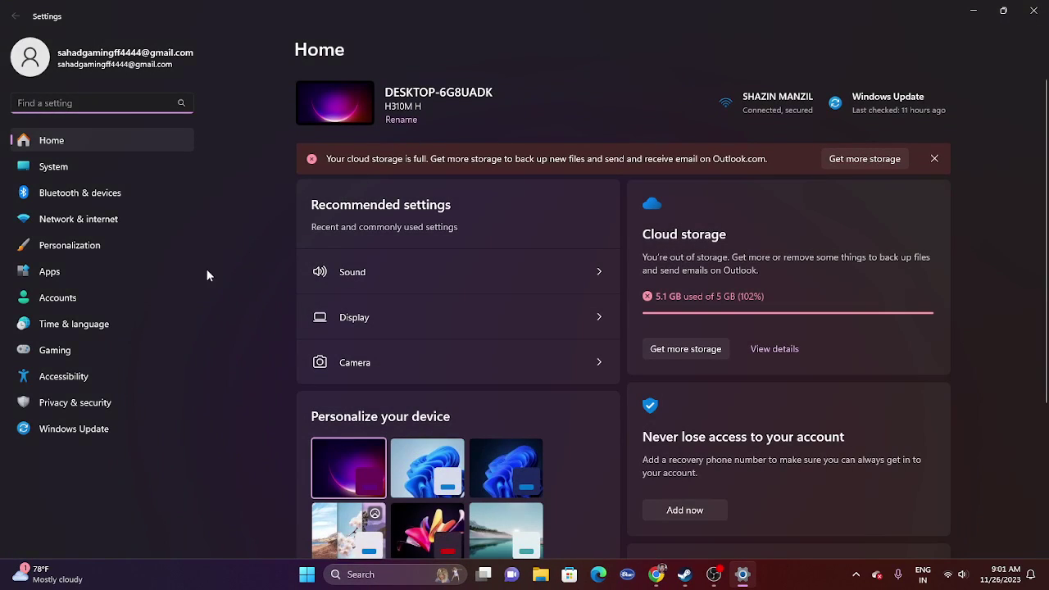
{"action": "left_click", "coordinate": [99, 225]}
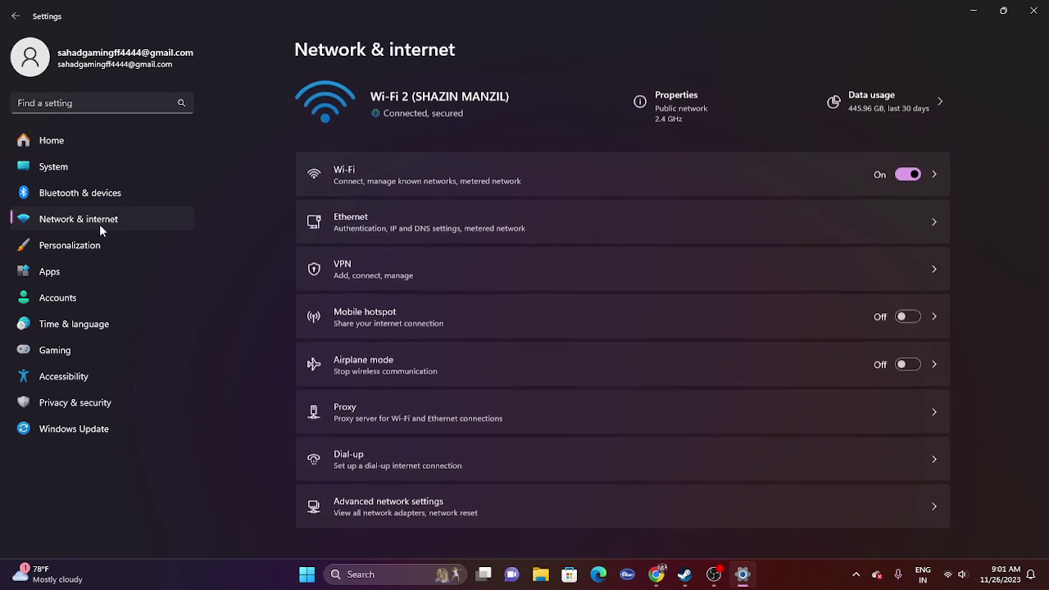
{"action": "left_click", "coordinate": [604, 416]}
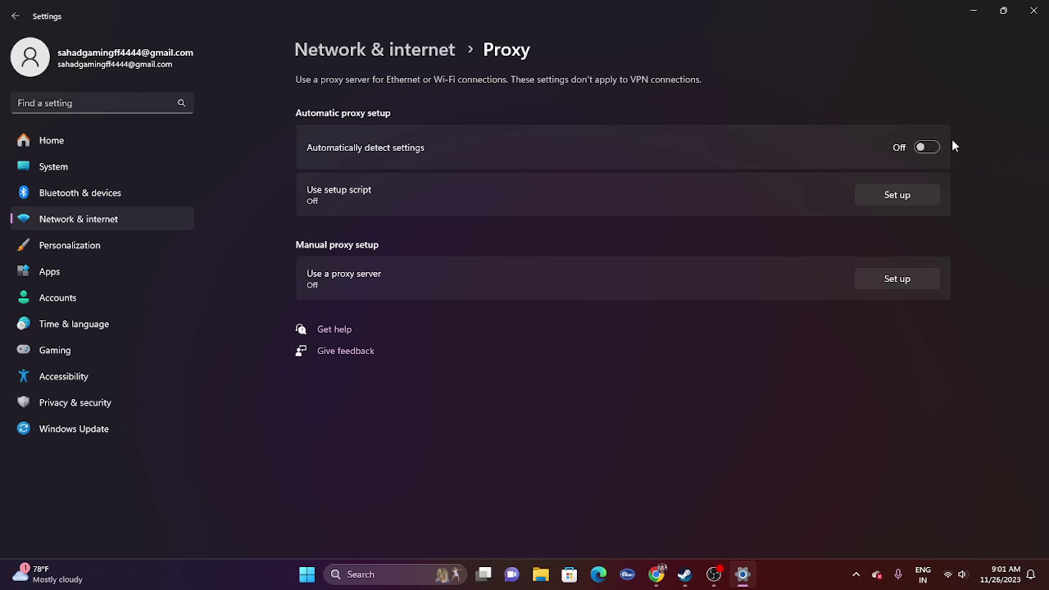
{"action": "left_click", "coordinate": [1032, 13]}
{"action": "left_click", "coordinate": [701, 574]}
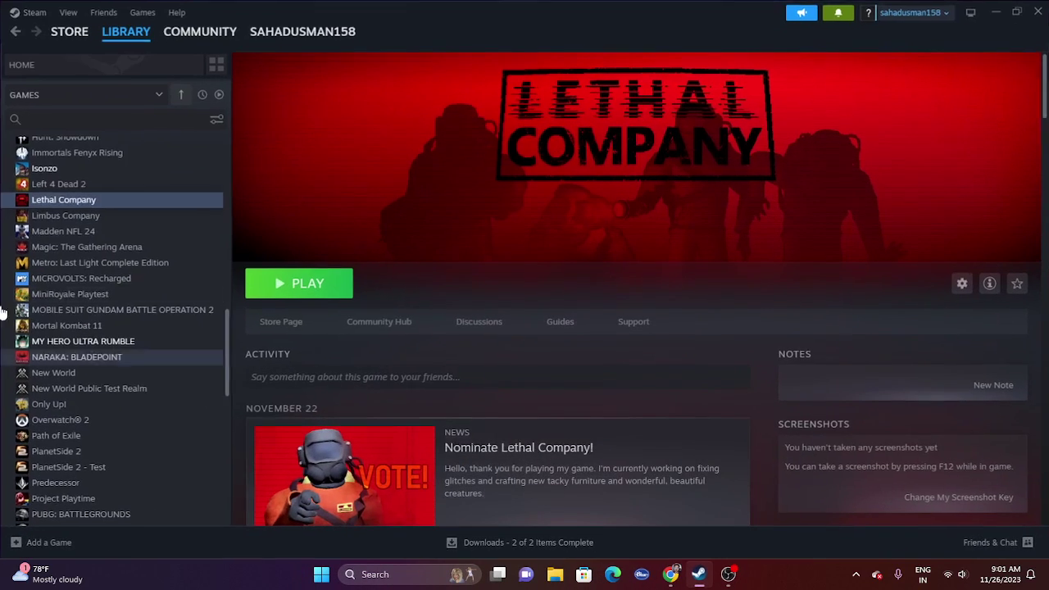